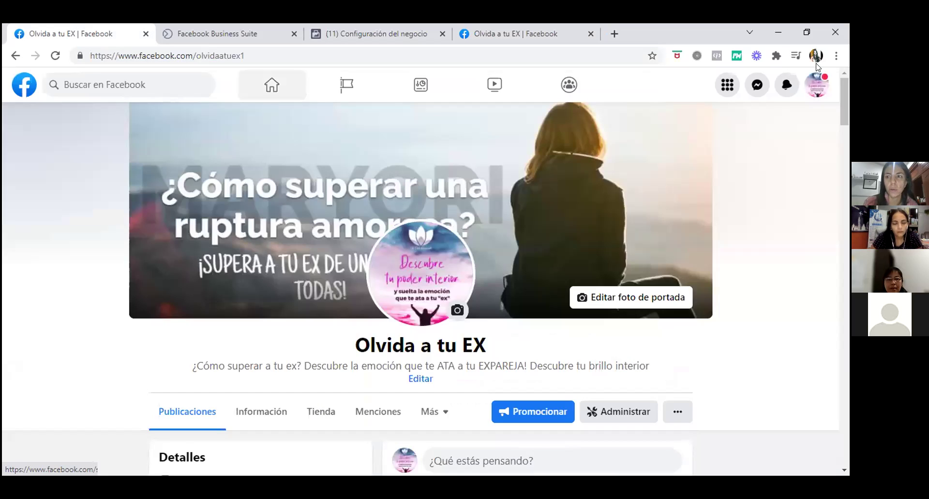
# Switch from the Olvida a tu EX page to the personal profile and look through the administered pages.
pyautogui.click(812, 85)
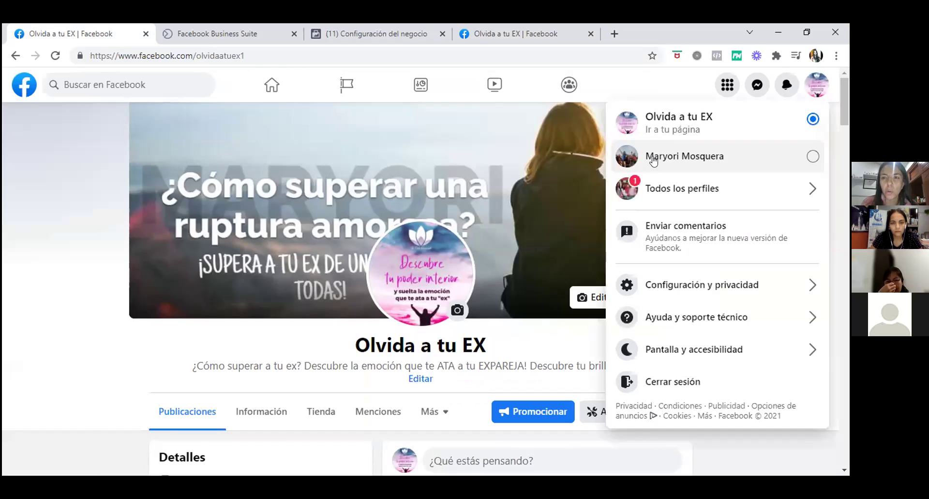
pyautogui.click(653, 158)
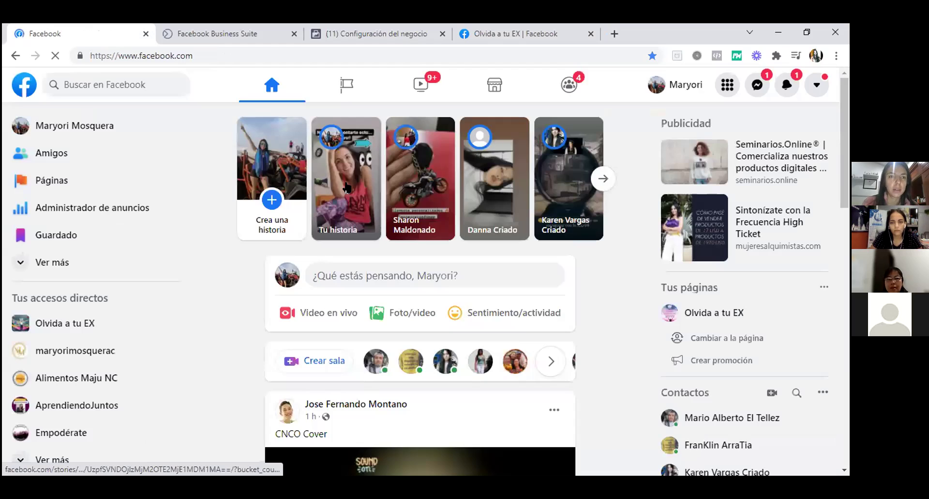
pyautogui.click(56, 181)
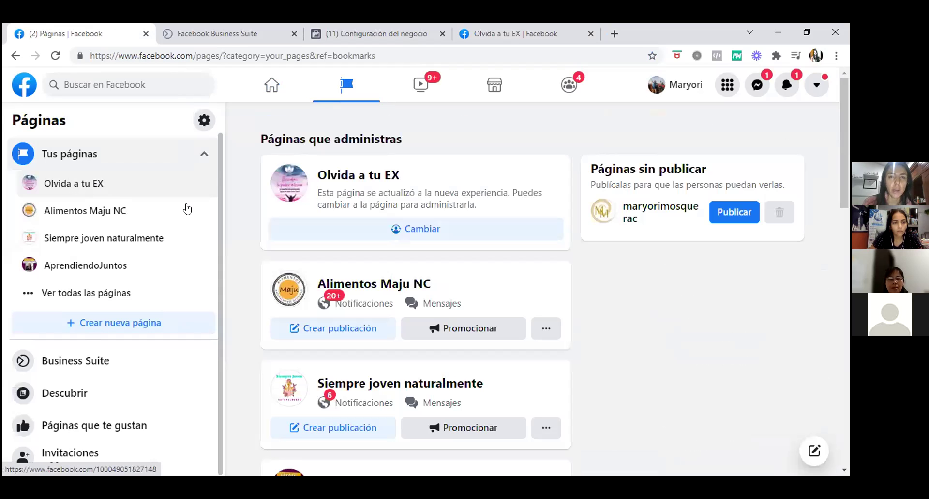
pyautogui.scroll(-1, 435, 242)
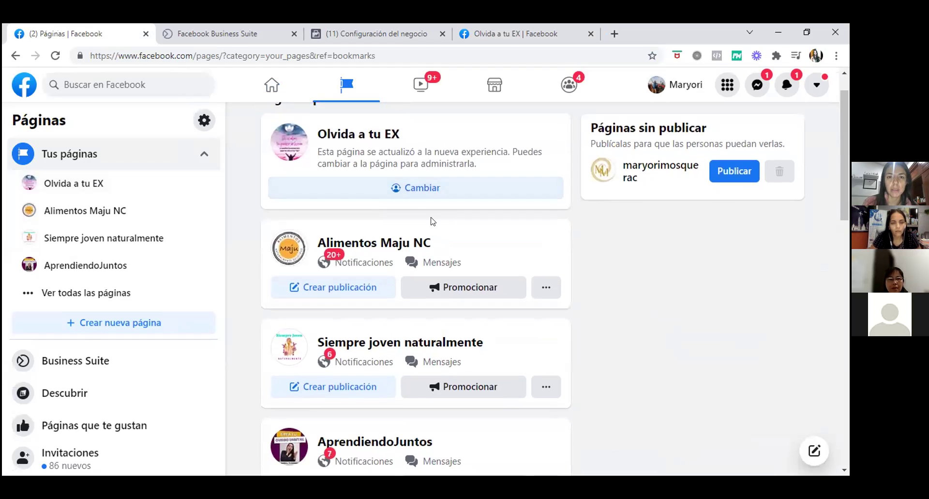
pyautogui.scroll(-8, 416, 346)
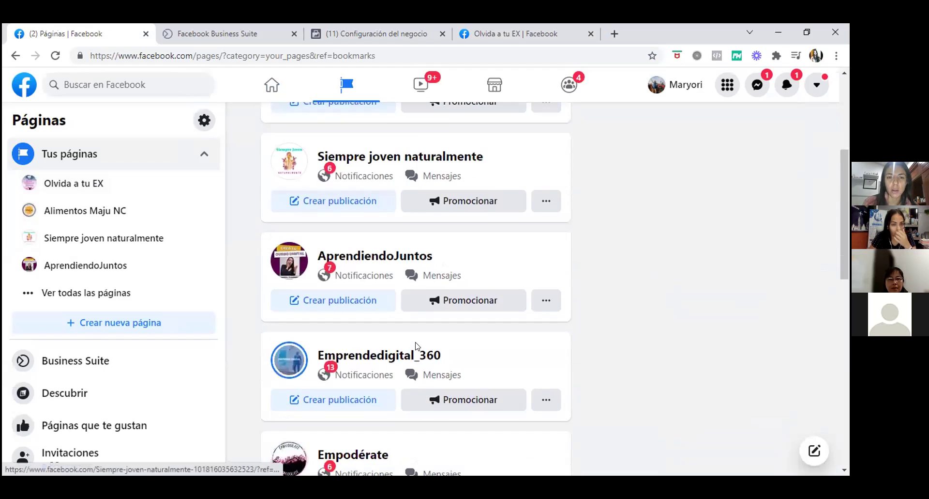
pyautogui.scroll(10, 418, 346)
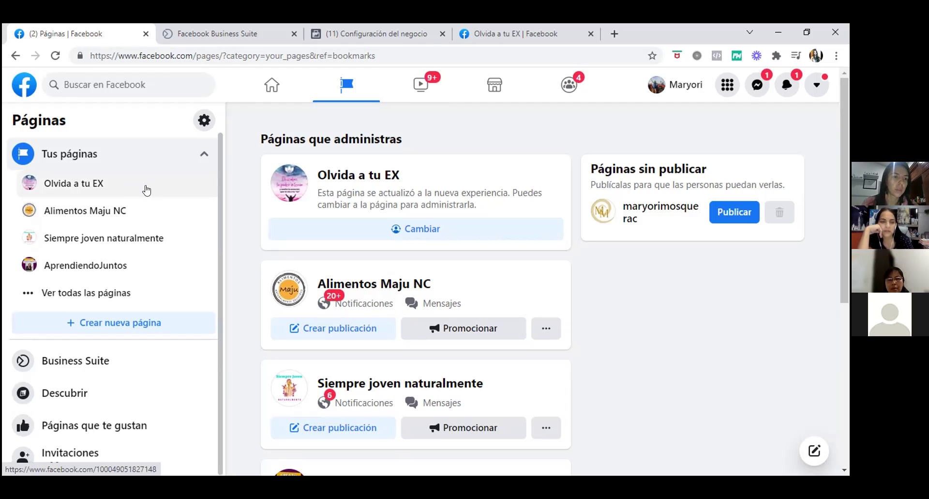
# Open the Ads Manager from the Facebook home feed and dismiss the notice about business changes.
pyautogui.click(273, 96)
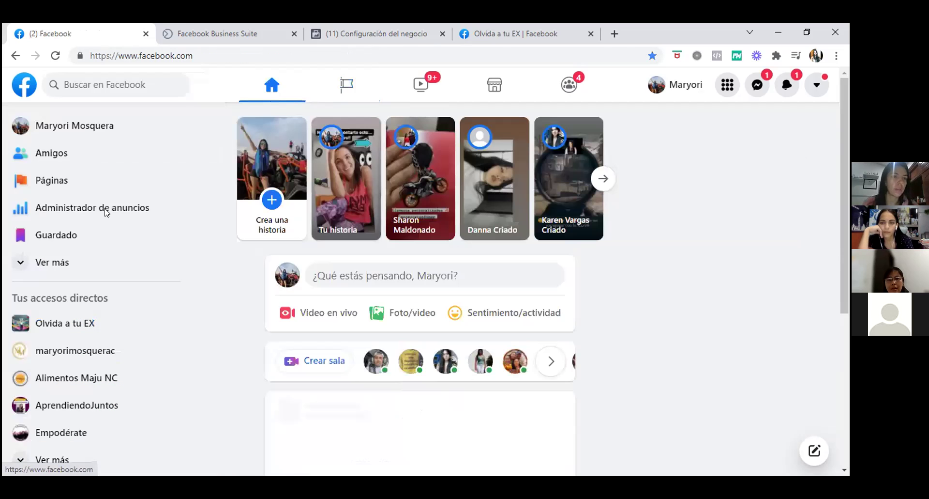
pyautogui.click(106, 212)
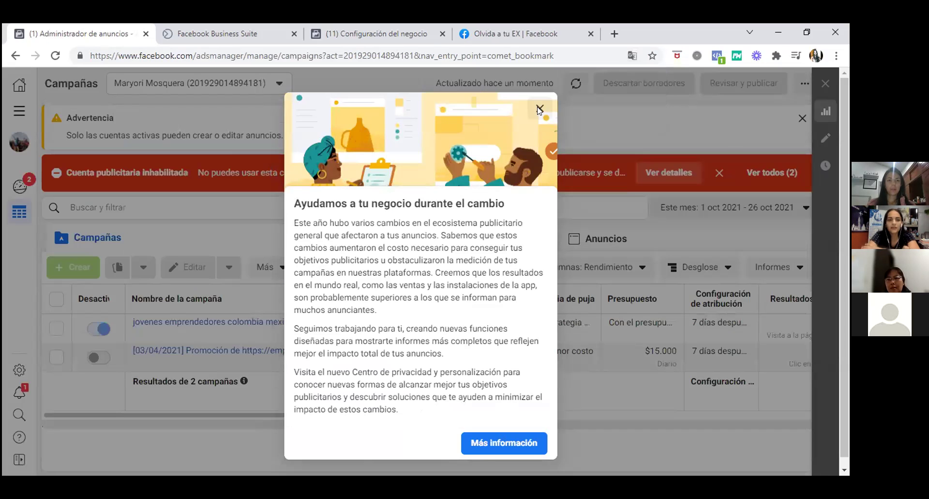
pyautogui.click(244, 119)
# Show all available ad accounts and switch to the Emprende digital account.
pyautogui.click(282, 85)
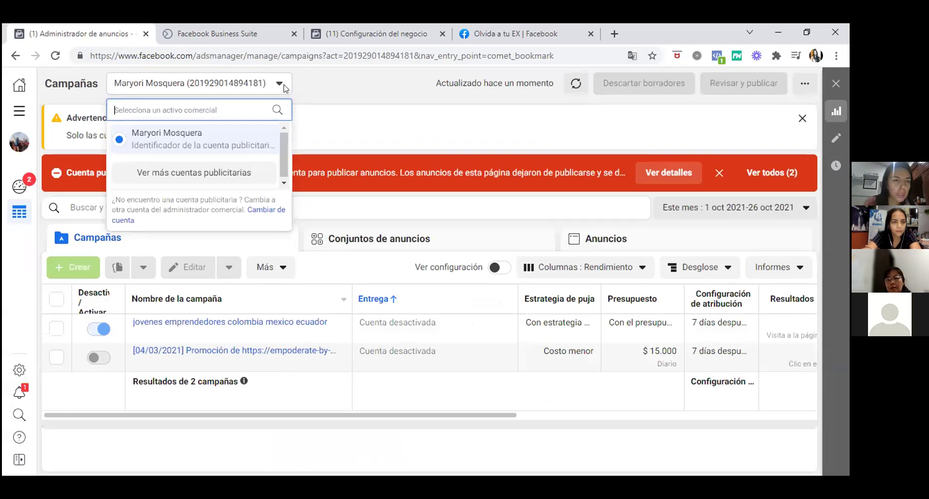
pyautogui.click(220, 170)
pyautogui.moveTo(281, 227); pyautogui.dragTo(284, 267)
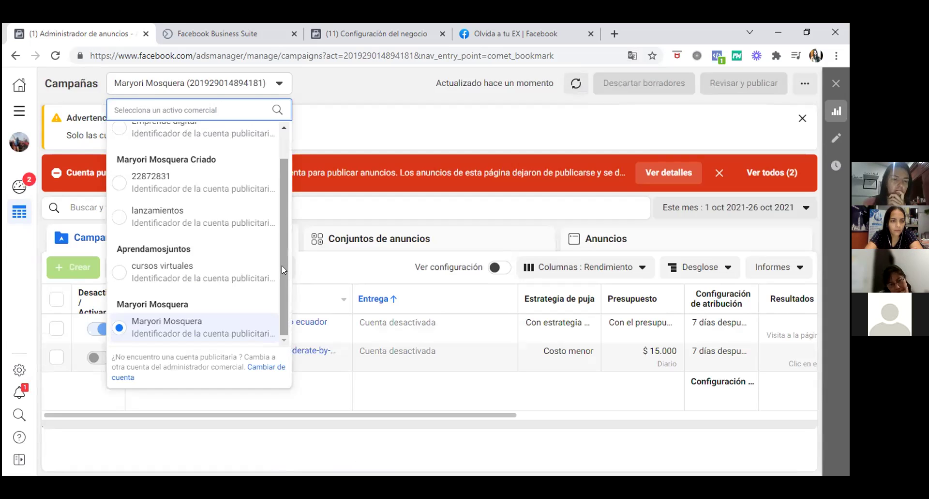
pyautogui.moveTo(281, 265); pyautogui.dragTo(282, 228)
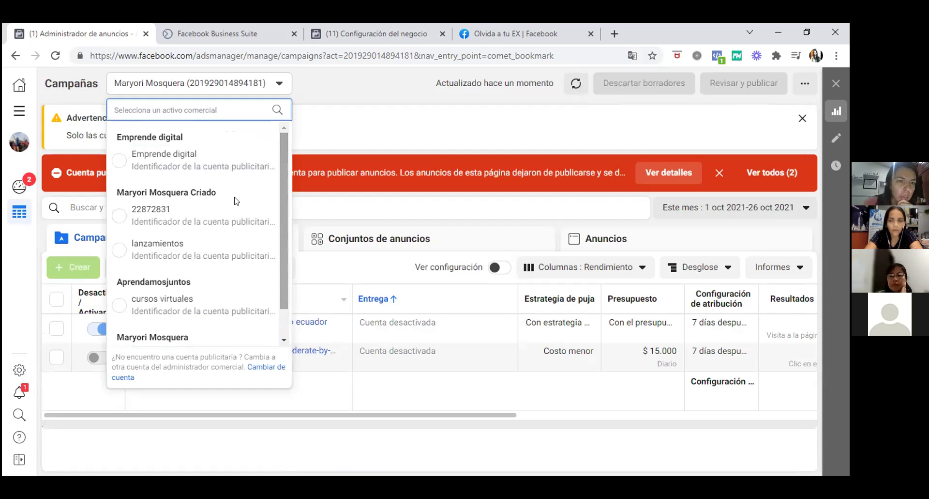
pyautogui.click(206, 164)
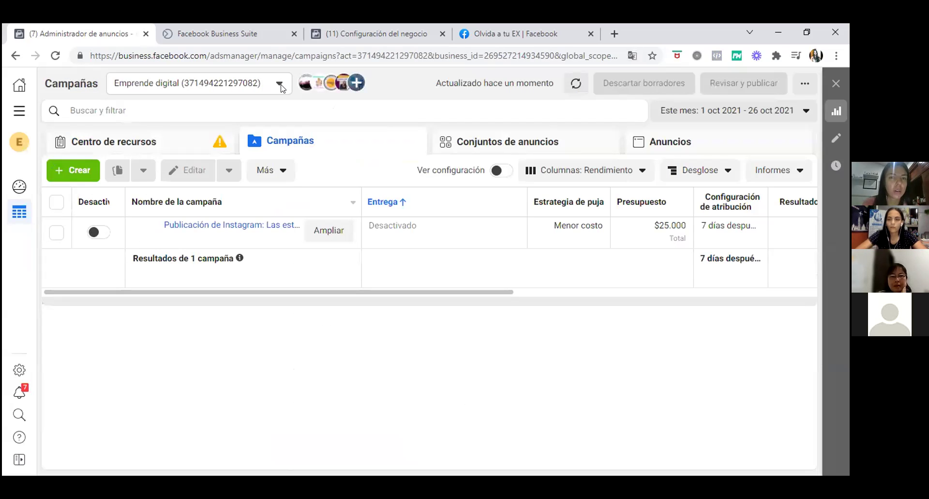
# Switch to the cursos virtuales ad account under Aprendamosjuntos.
pyautogui.click(280, 86)
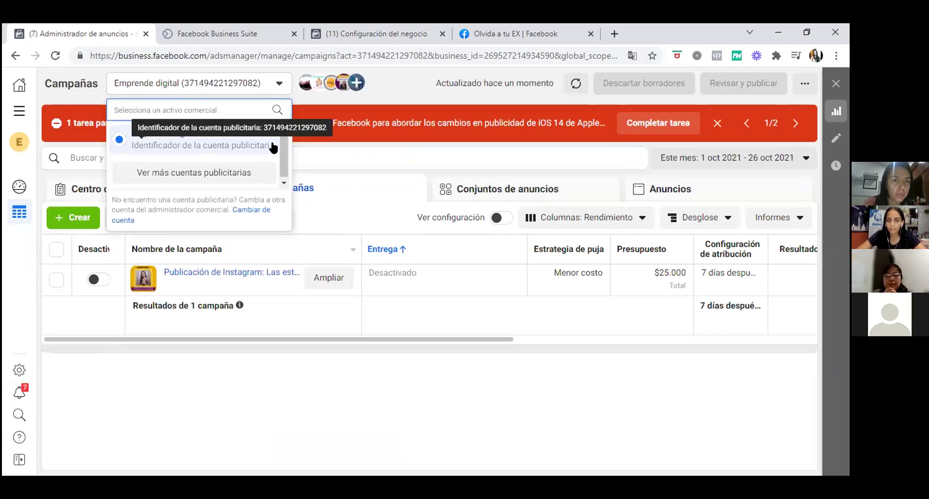
pyautogui.click(244, 175)
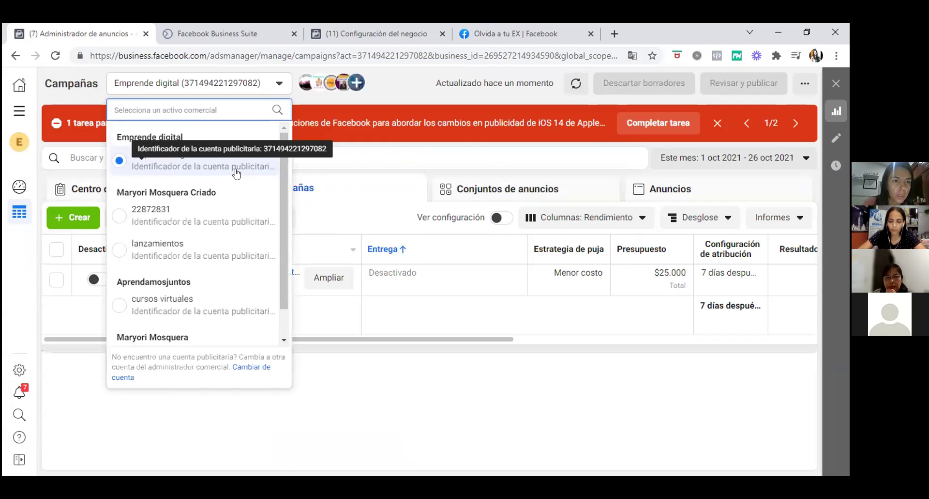
pyautogui.click(173, 311)
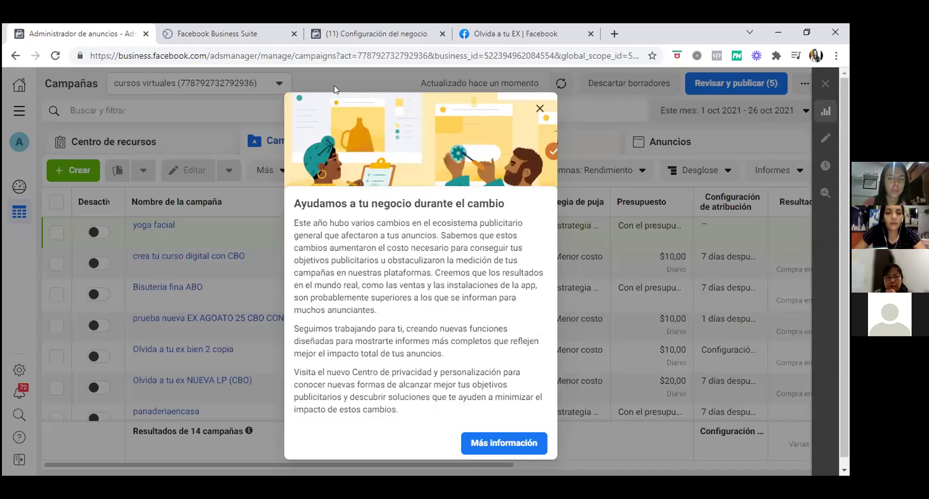
# Create a new campaign with the Conversiones objective and open its new ad for editing.
pyautogui.click(334, 87)
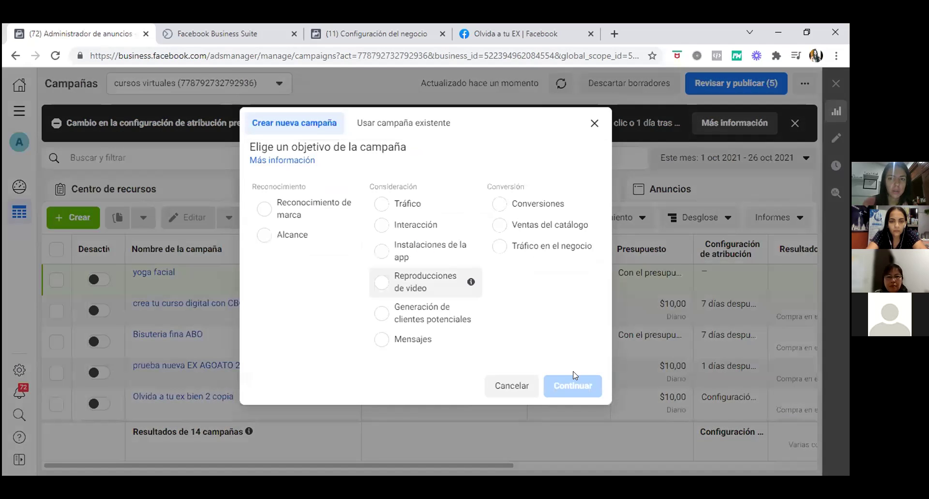
pyautogui.click(573, 440)
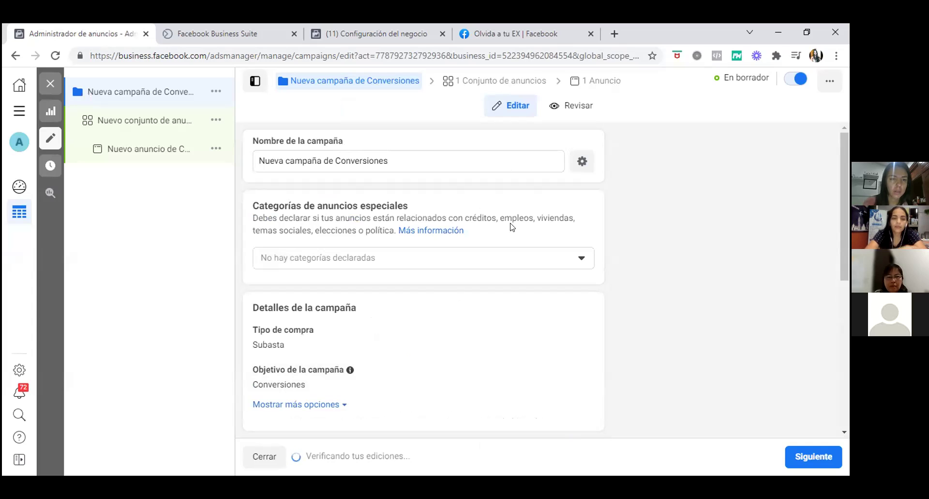
pyautogui.click(163, 121)
pyautogui.click(171, 151)
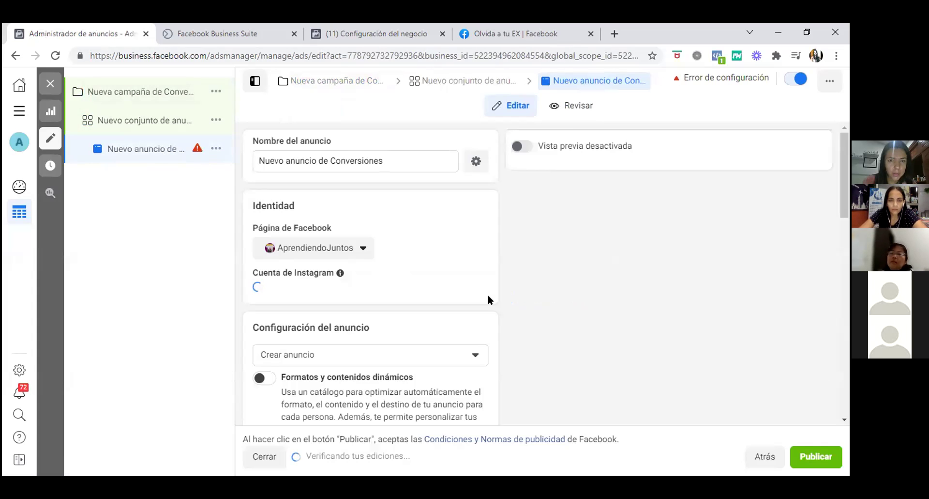
# Set the ad's Facebook page to Olvida a tu EX under Tu vida consciente and check the available Instagram accounts.
pyautogui.click(365, 248)
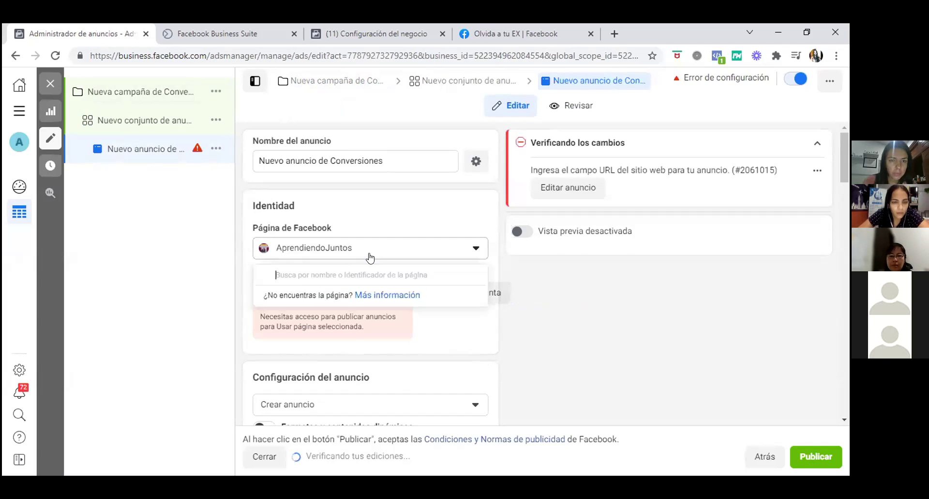
pyautogui.moveTo(475, 323); pyautogui.dragTo(481, 357)
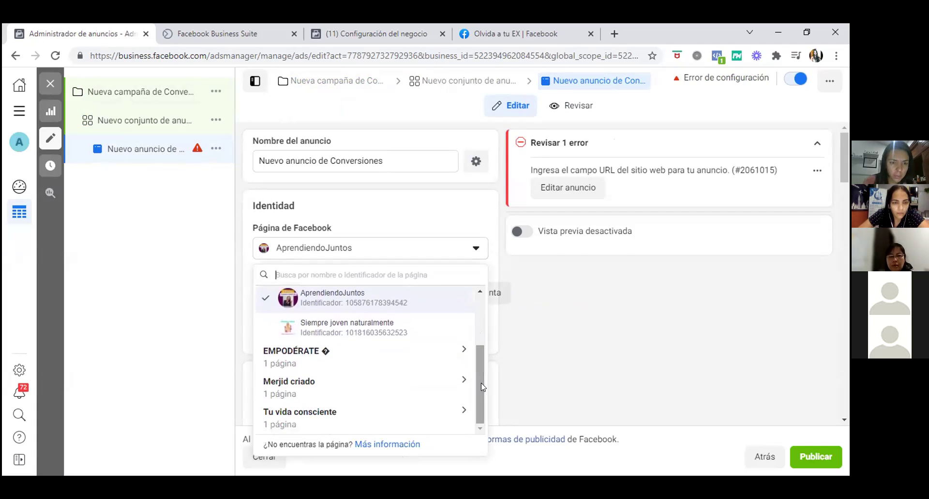
pyautogui.click(461, 413)
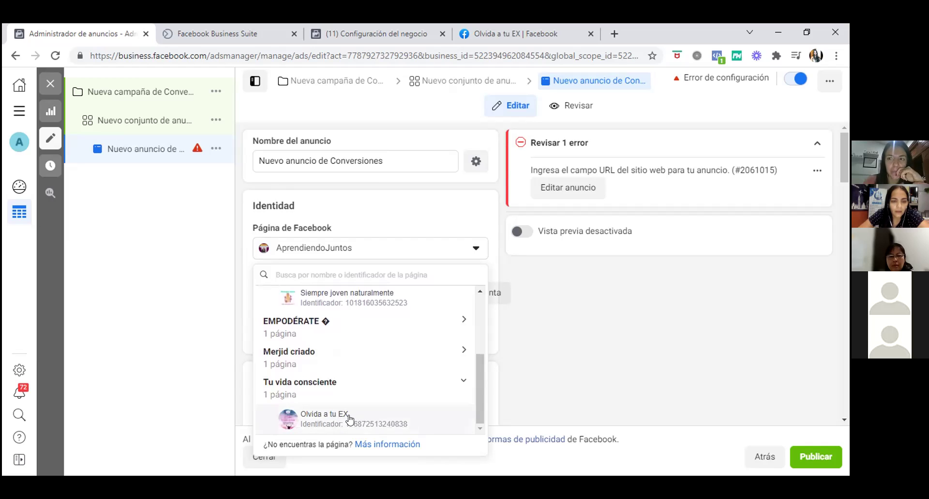
pyautogui.click(378, 416)
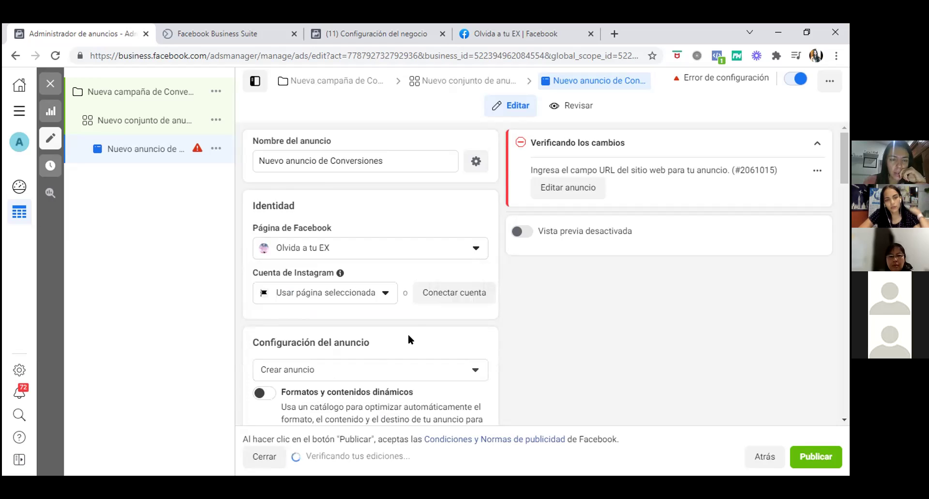
pyautogui.click(385, 293)
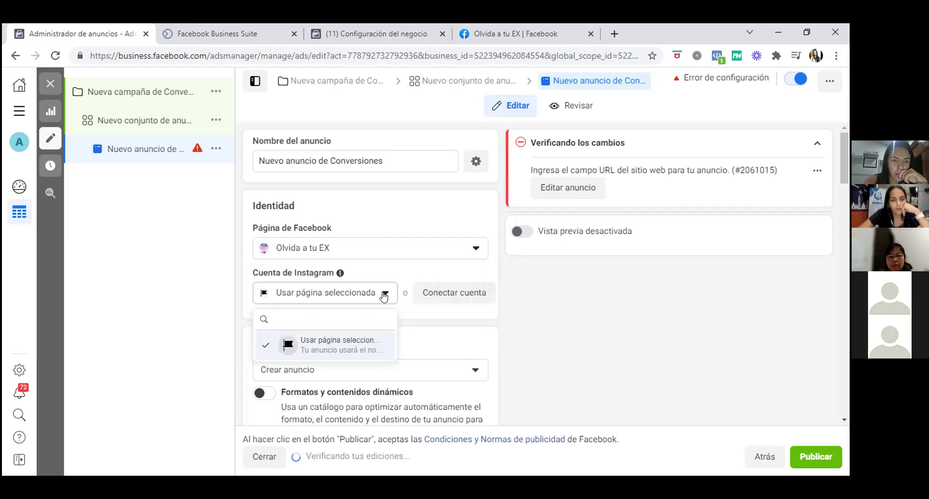
pyautogui.click(414, 322)
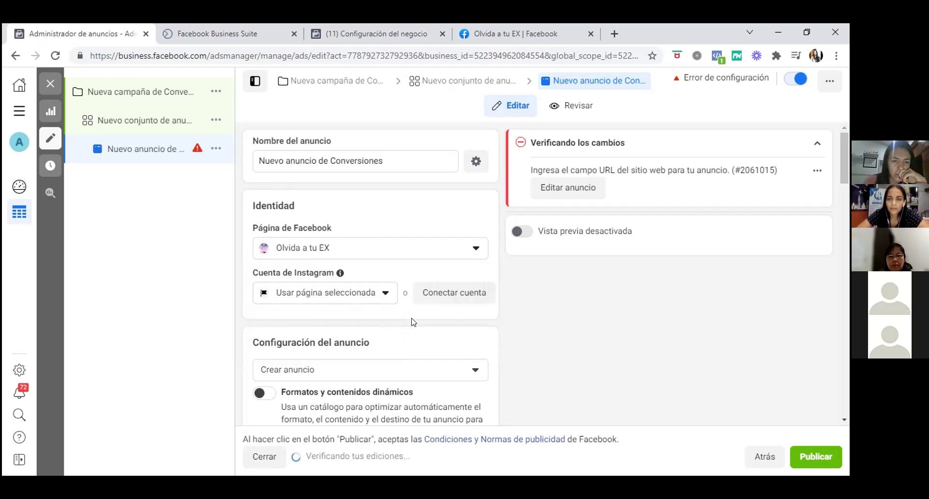
# Glance at the Instagram accounts in the business settings and load the aprendamosjuntoscv.com site in a new tab.
pyautogui.click(380, 29)
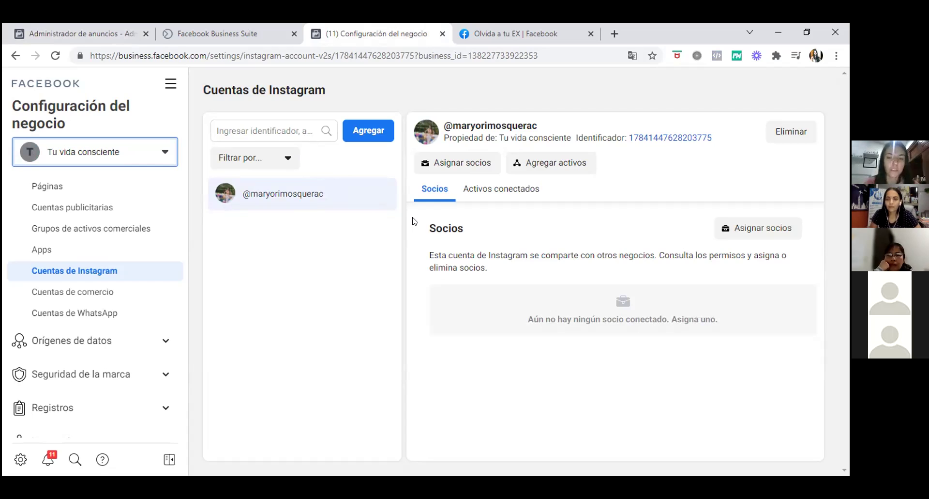
pyautogui.click(615, 33)
pyautogui.write('apre')
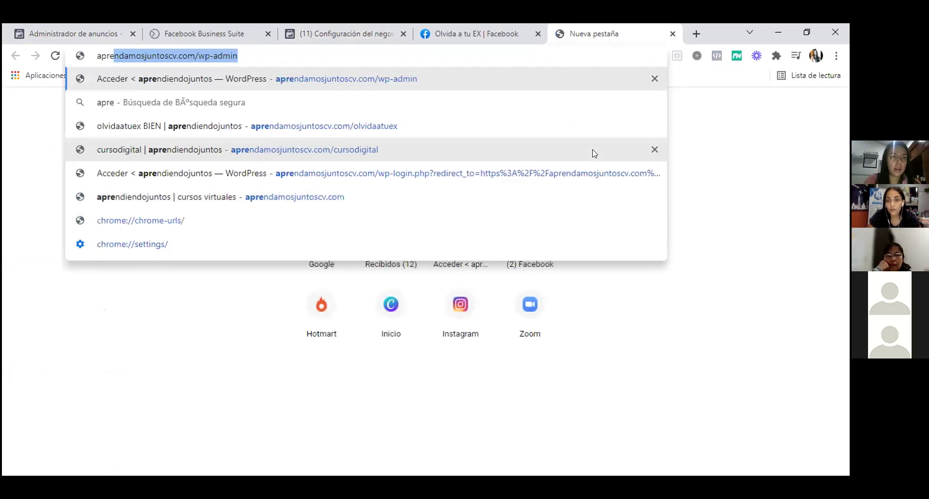
pyautogui.press('Right')
pyautogui.press('BackSpace')
pyautogui.press('BackSpace')
pyautogui.press('BackSpace')
pyautogui.press('BackSpace')
pyautogui.press('BackSpace')
pyautogui.press('BackSpace')
pyautogui.press('BackSpace')
pyautogui.press('BackSpace')
pyautogui.press('BackSpace')
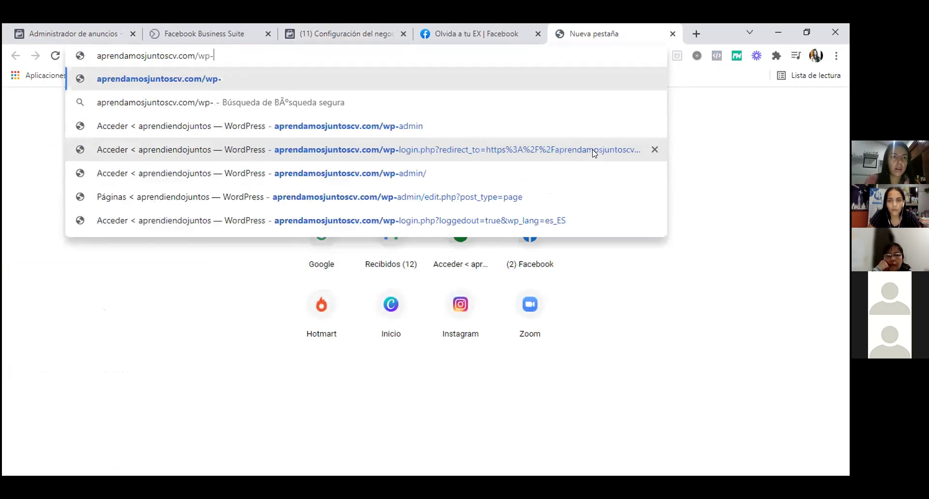
pyautogui.press('Return')
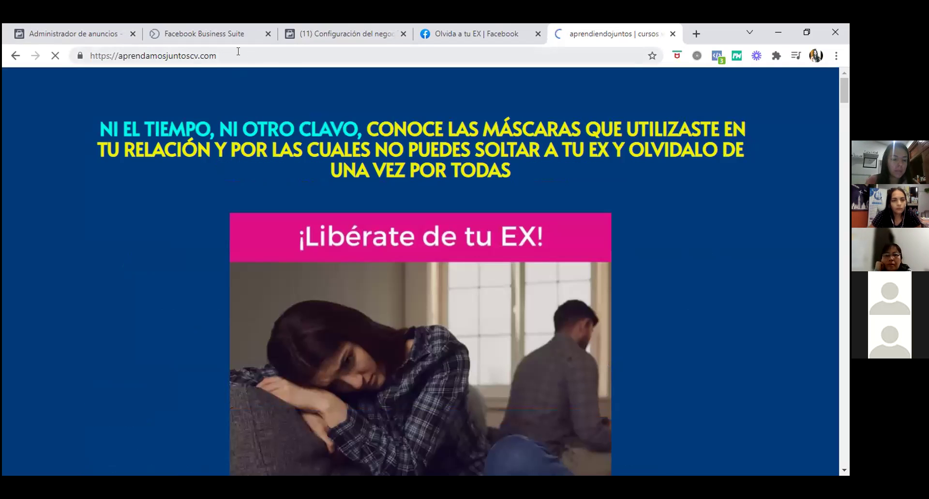
# Open the WordPress admin login of aprendamosjuntoscv.com and log in with the saved credentials.
pyautogui.click(279, 60)
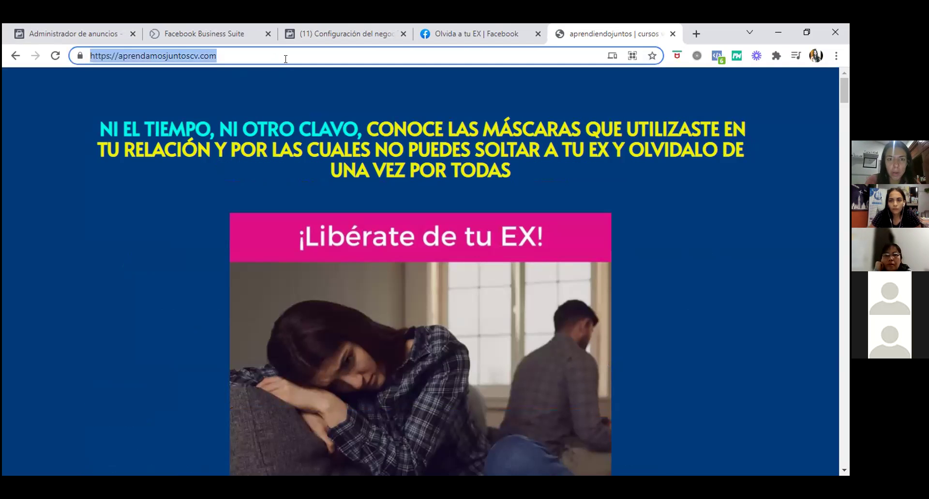
pyautogui.write('ap')
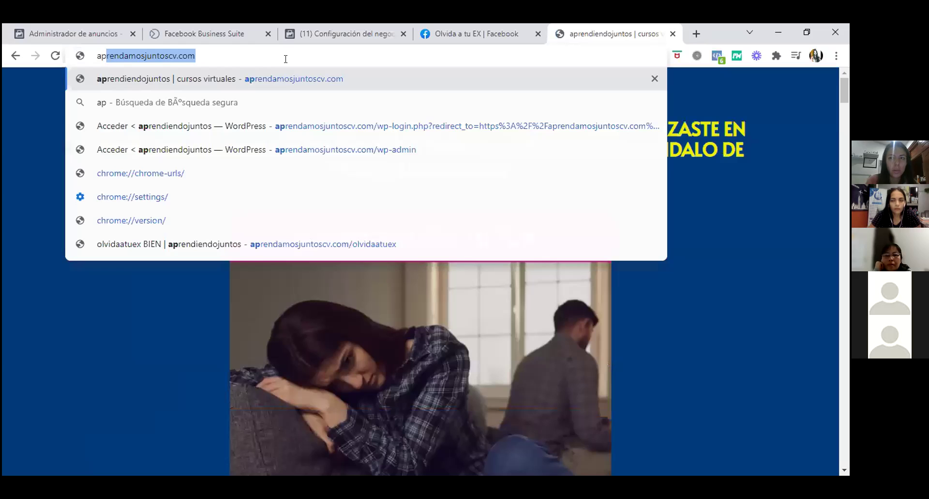
pyautogui.write('re')
pyautogui.press('Down')
pyautogui.press('Down')
pyautogui.press('Down')
pyautogui.press('Down')
pyautogui.press('Return')
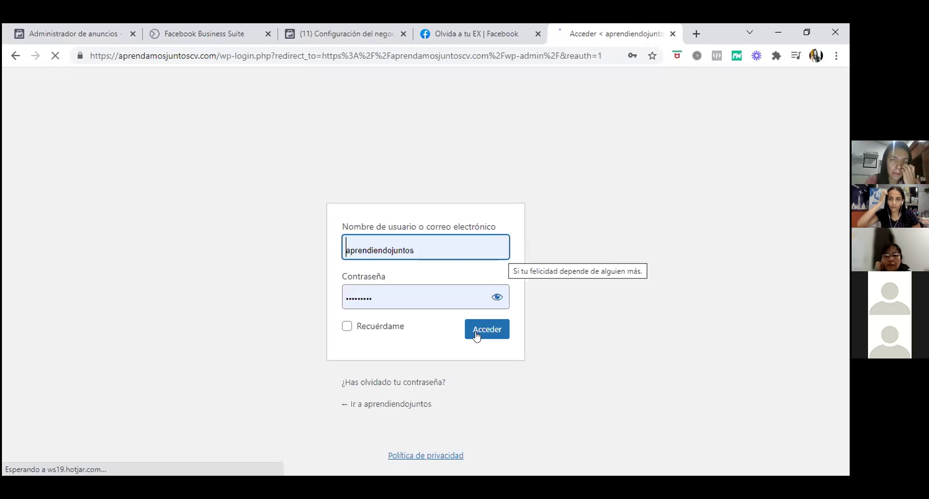
pyautogui.click(476, 334)
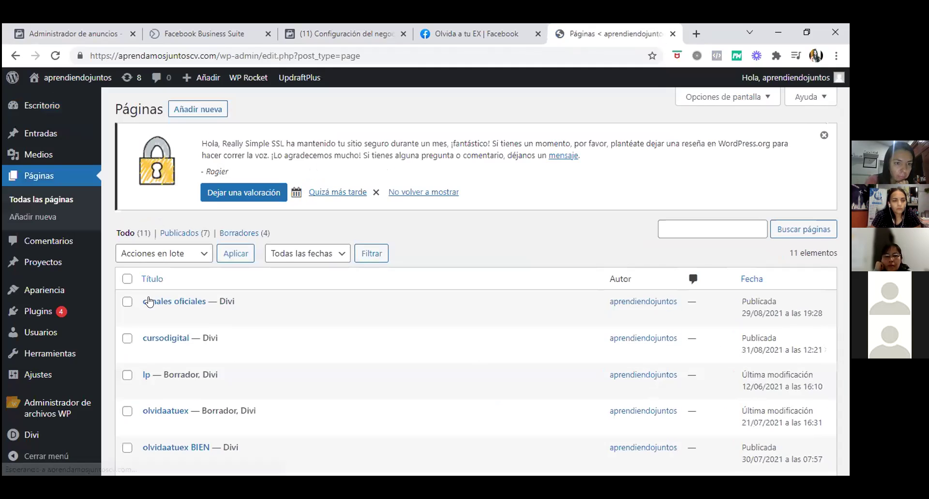
# Open the OLVIDAATUEX22/10 page from the WordPress page list and edit it with the Divi Builder.
pyautogui.scroll(-4, 149, 301)
pyautogui.click(216, 239)
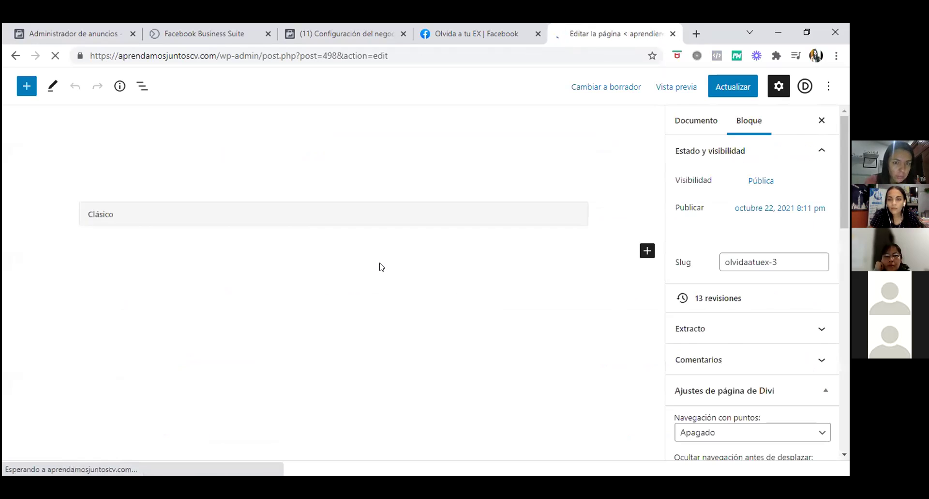
pyautogui.click(347, 318)
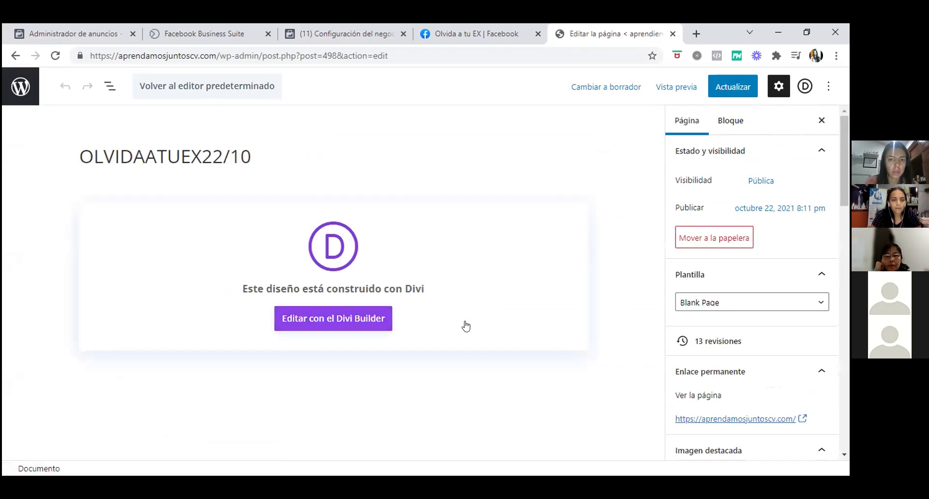